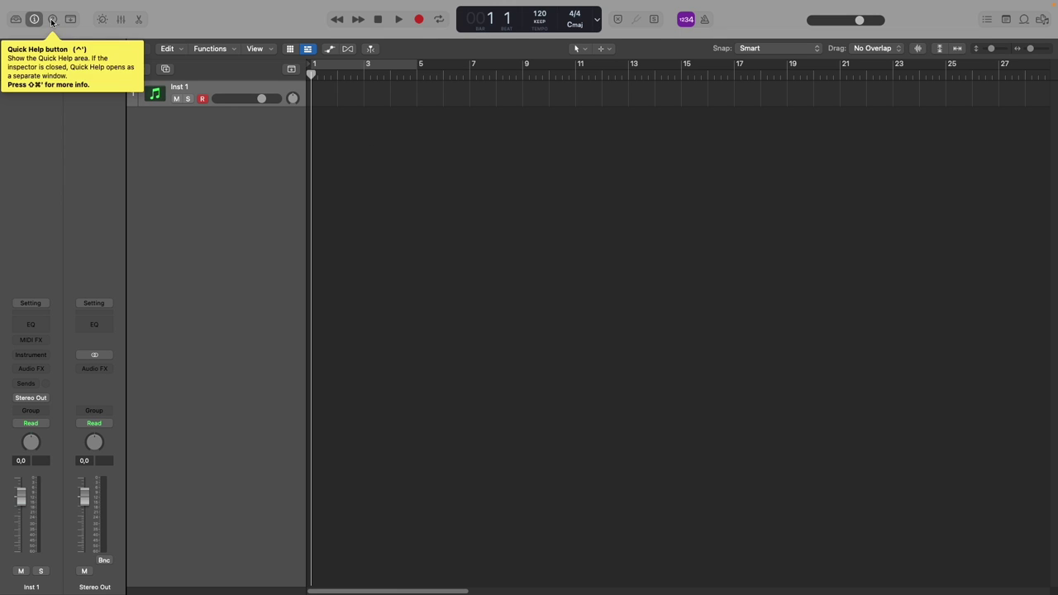
# Turn on Quick Help.
pyautogui.hotkey('ctrl', "'")
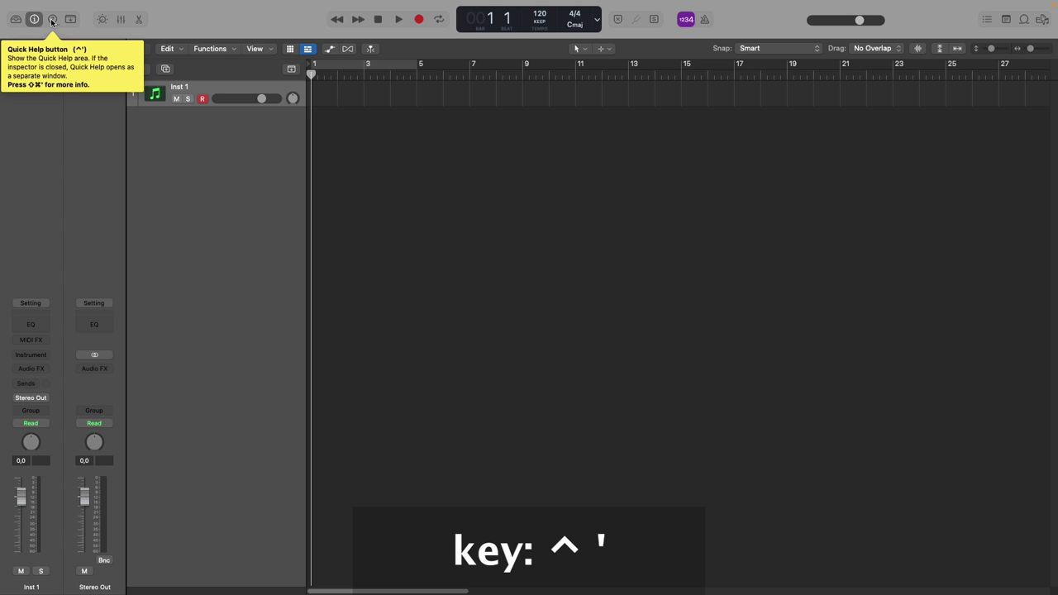
pyautogui.click(338, 7)
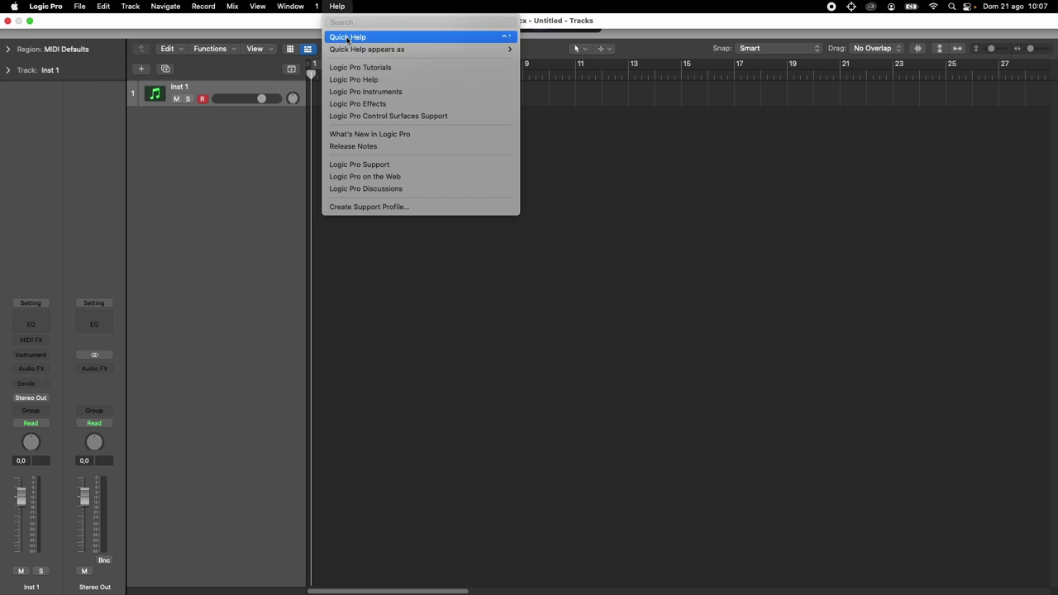
pyautogui.click(351, 37)
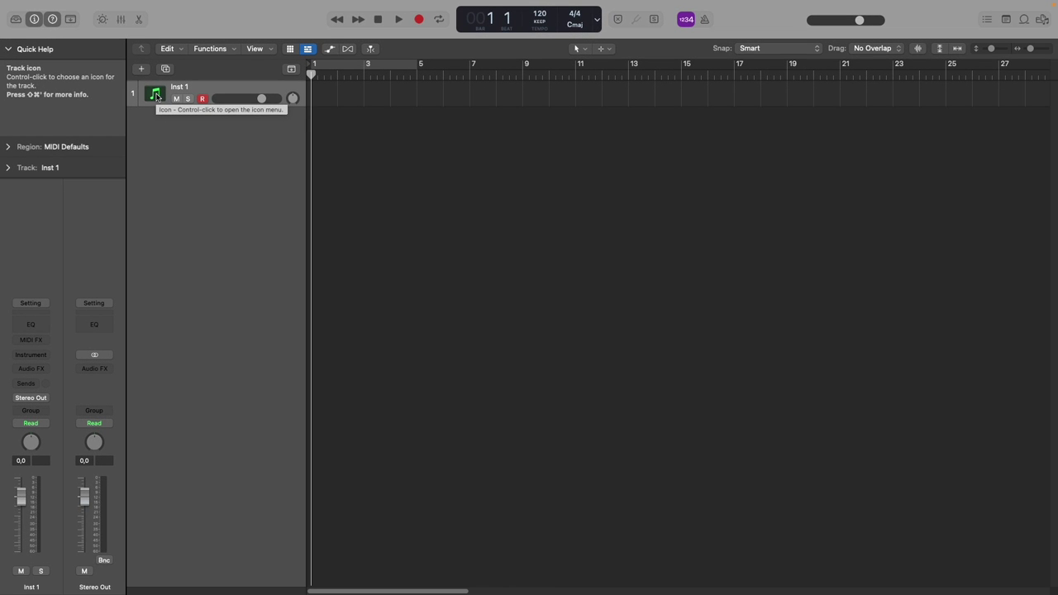
# Make Quick Help appear as a floating window and move that window across the workspace.
pyautogui.click(340, 6)
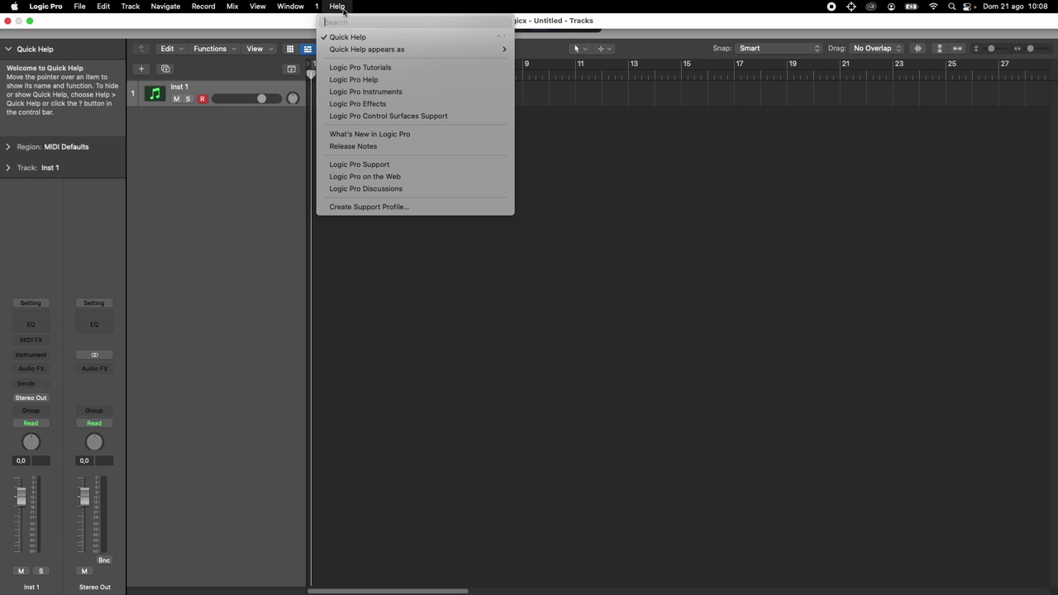
pyautogui.moveTo(349, 51)
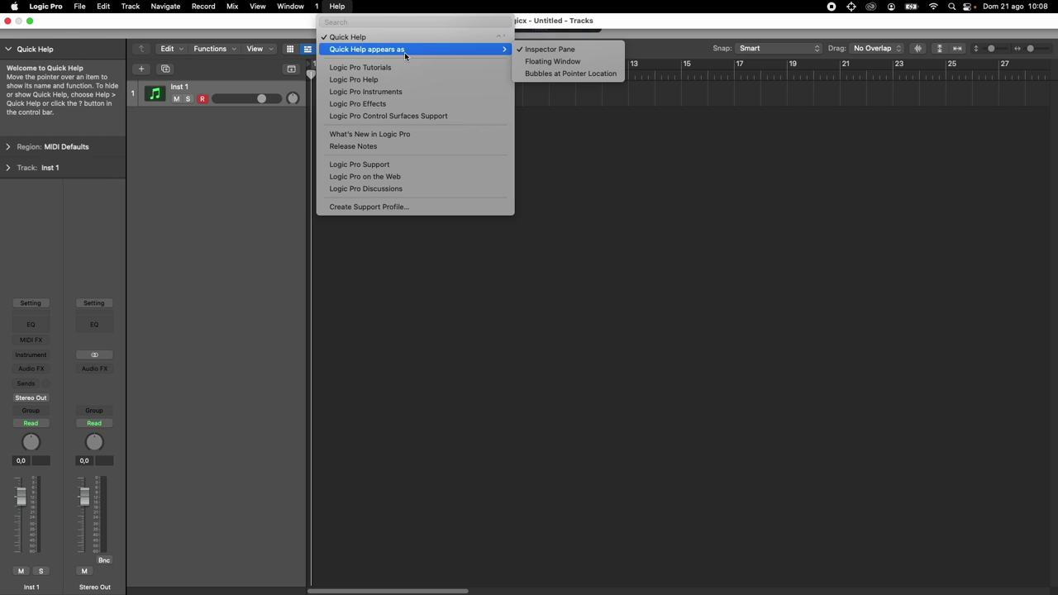
pyautogui.click(584, 60)
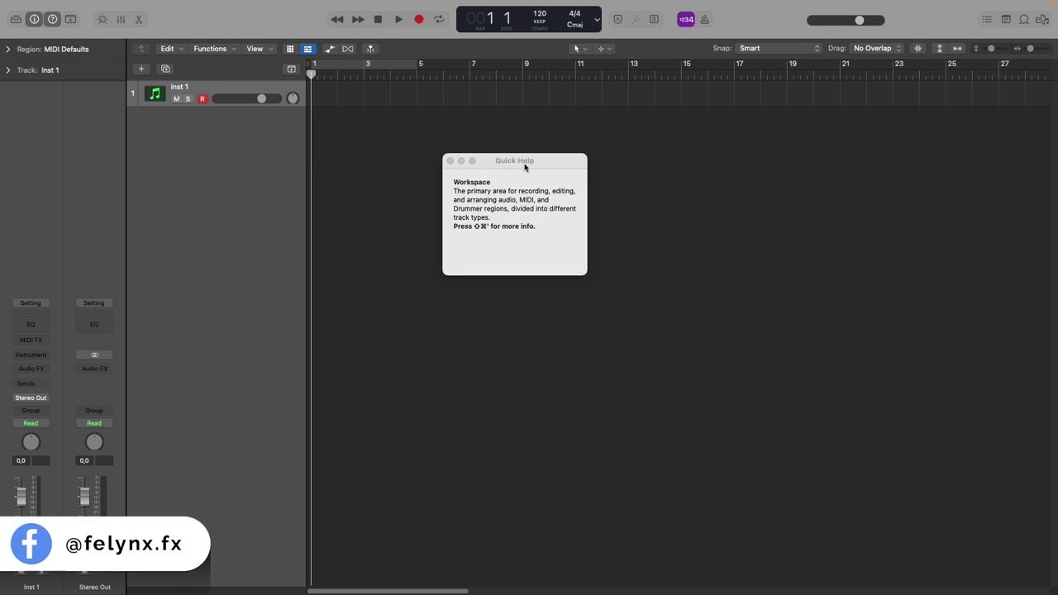
pyautogui.moveTo(526, 161); pyautogui.dragTo(721, 178)
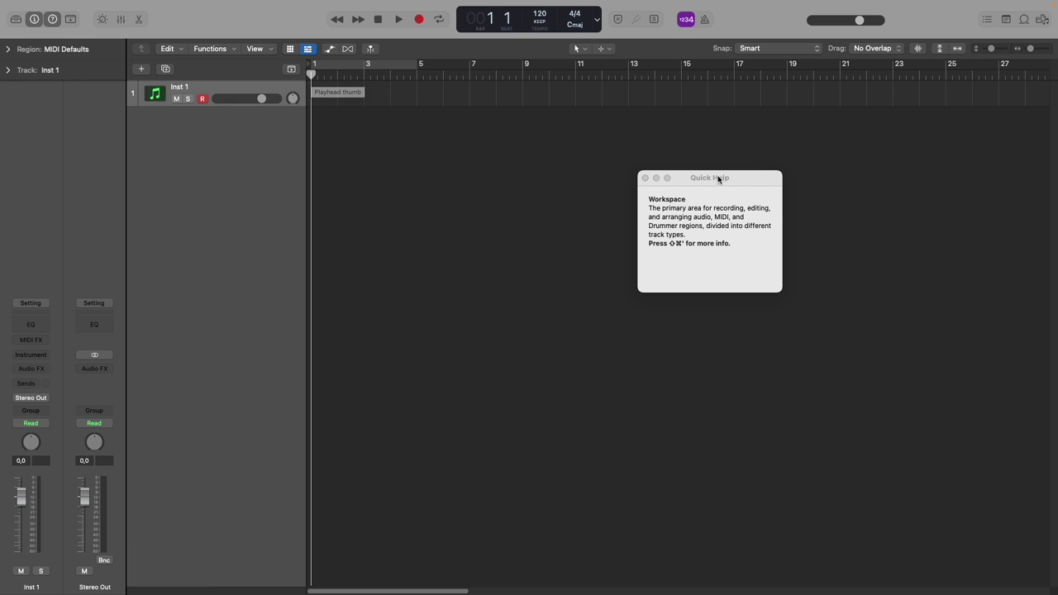
# Close the floating Quick Help window to dock it, and detach it again from the inspector into the workspace.
pyautogui.click(646, 179)
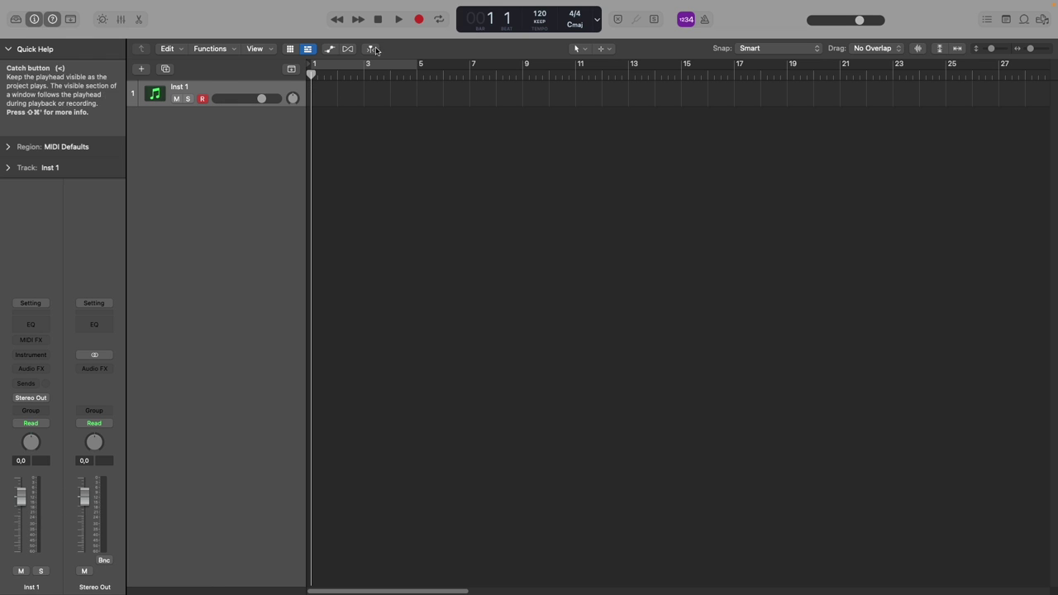
pyautogui.click(82, 52)
pyautogui.moveTo(83, 52); pyautogui.dragTo(934, 160)
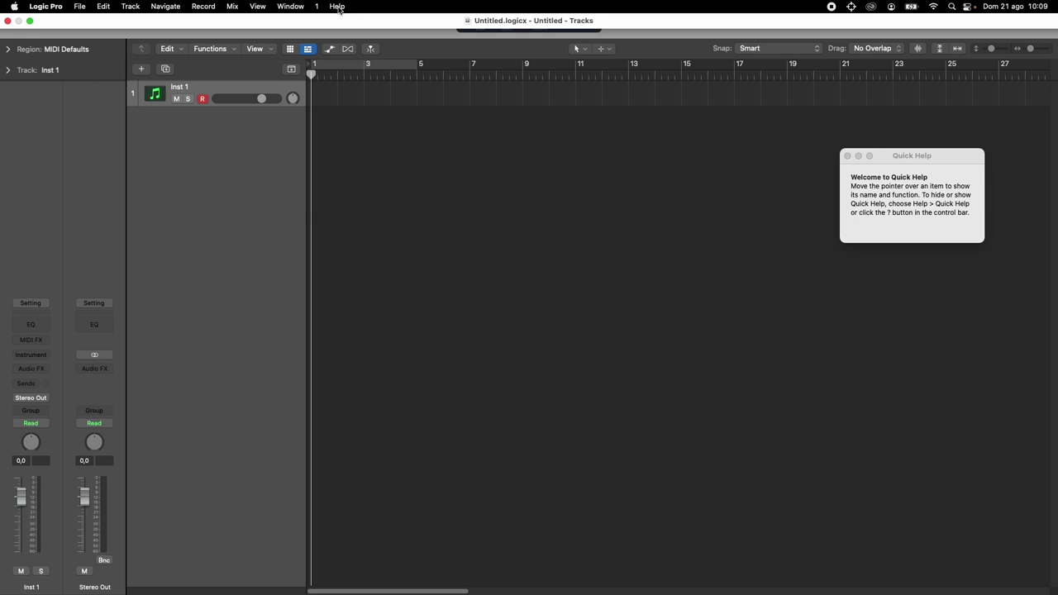
# Make Quick Help appear as bubbles at the pointer location, and turn Quick Help off.
pyautogui.click(336, 5)
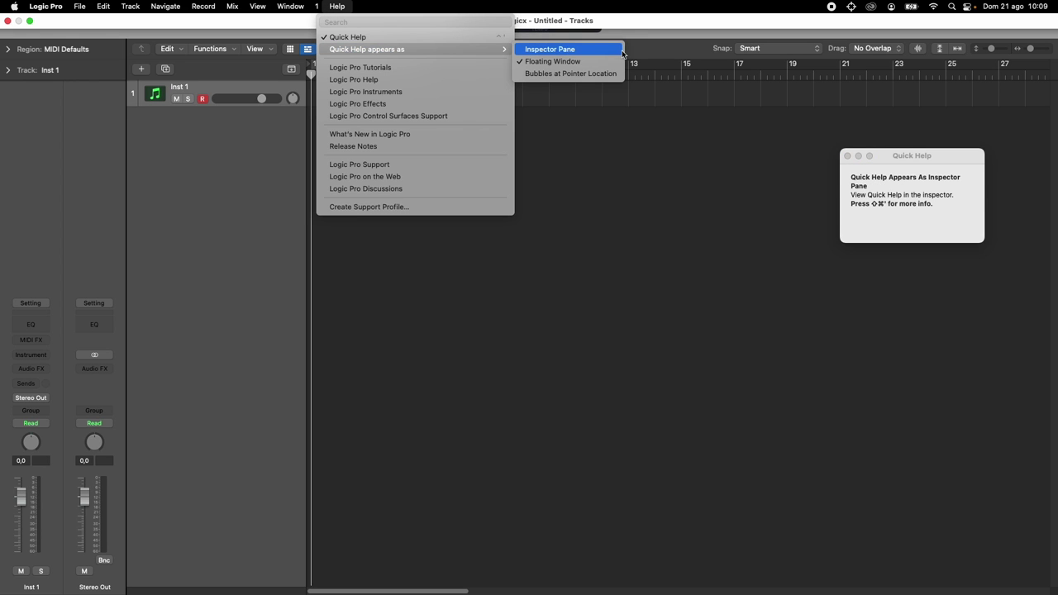
pyautogui.click(586, 74)
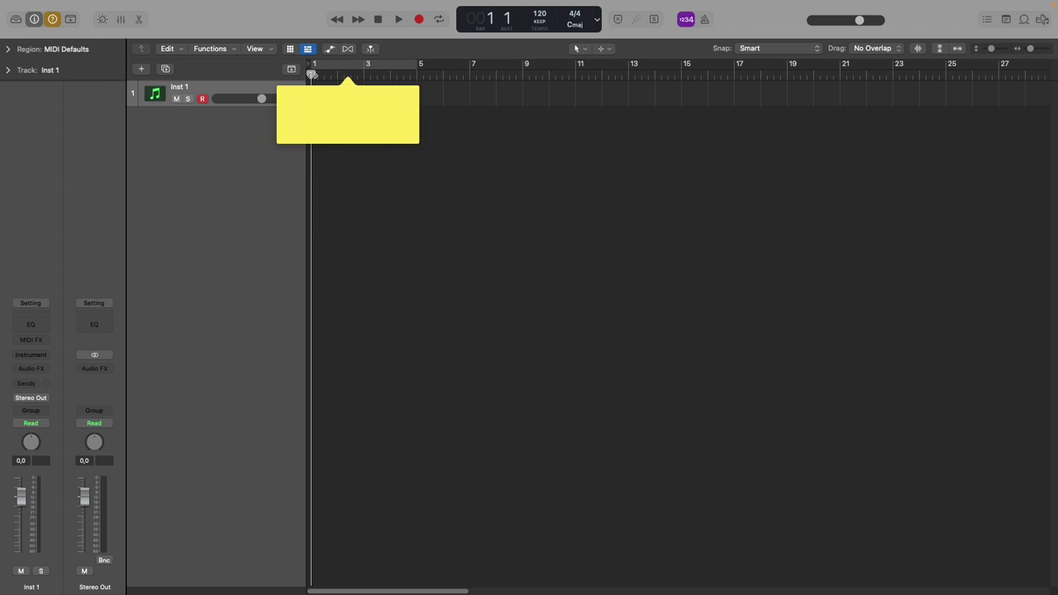
pyautogui.click(339, 7)
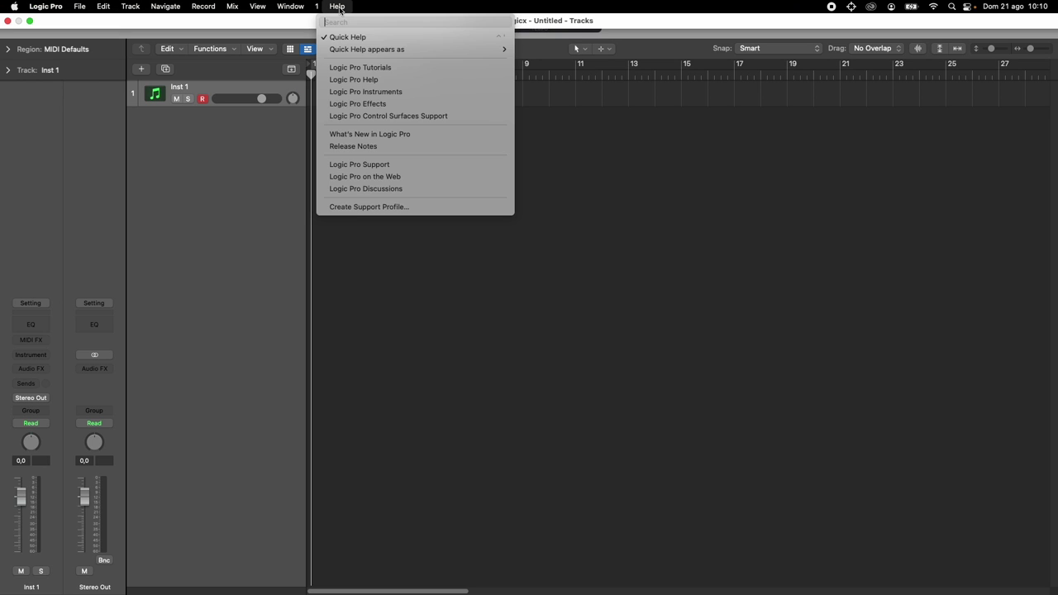
pyautogui.moveTo(356, 49)
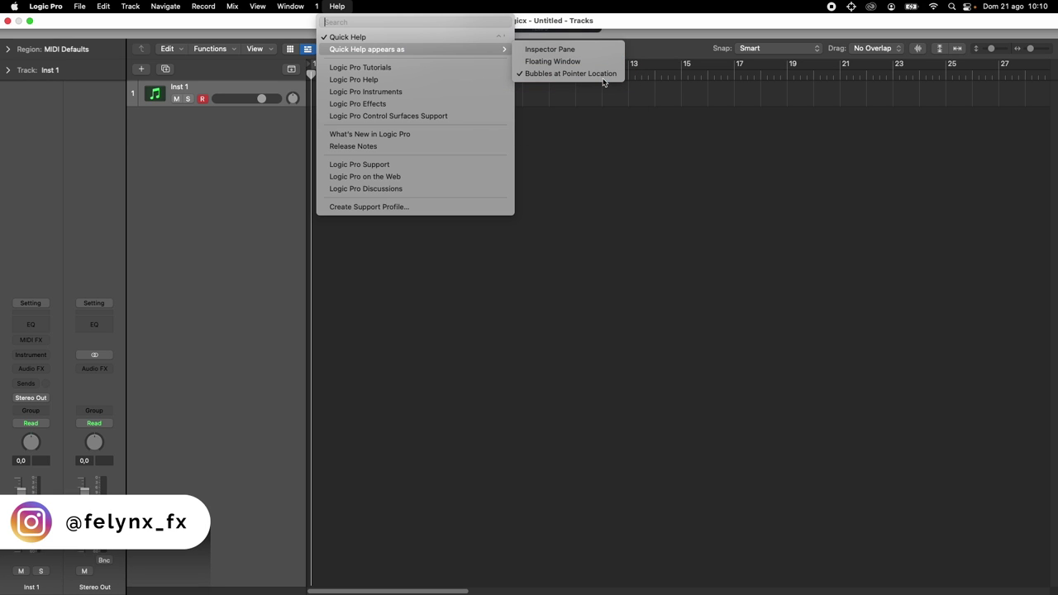
pyautogui.click(433, 36)
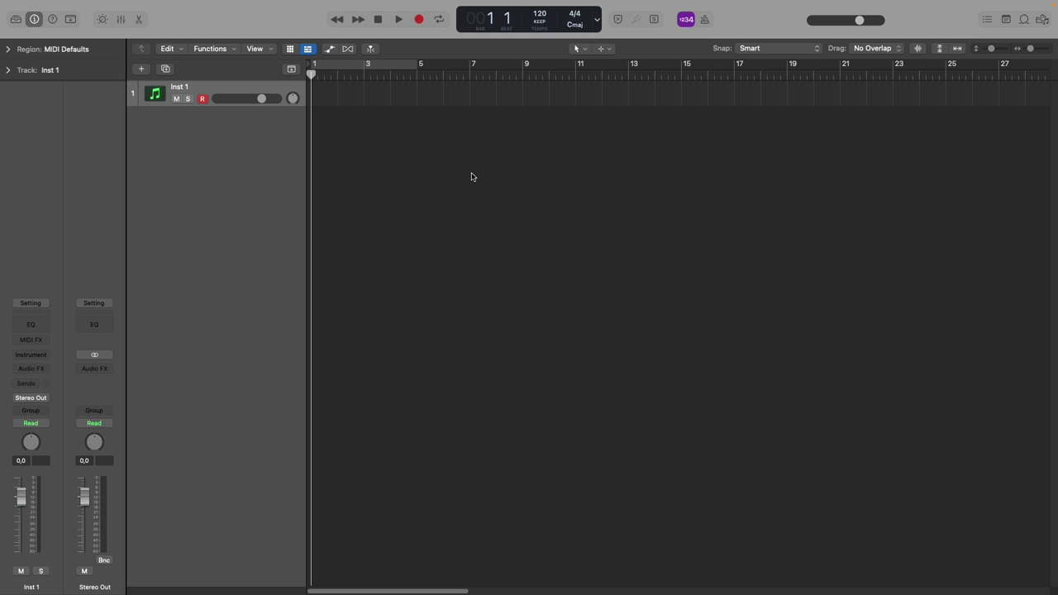
# Open the Logic Pro Help user guide and switch it to the Logic Pro Instruments introduction.
pyautogui.click(337, 6)
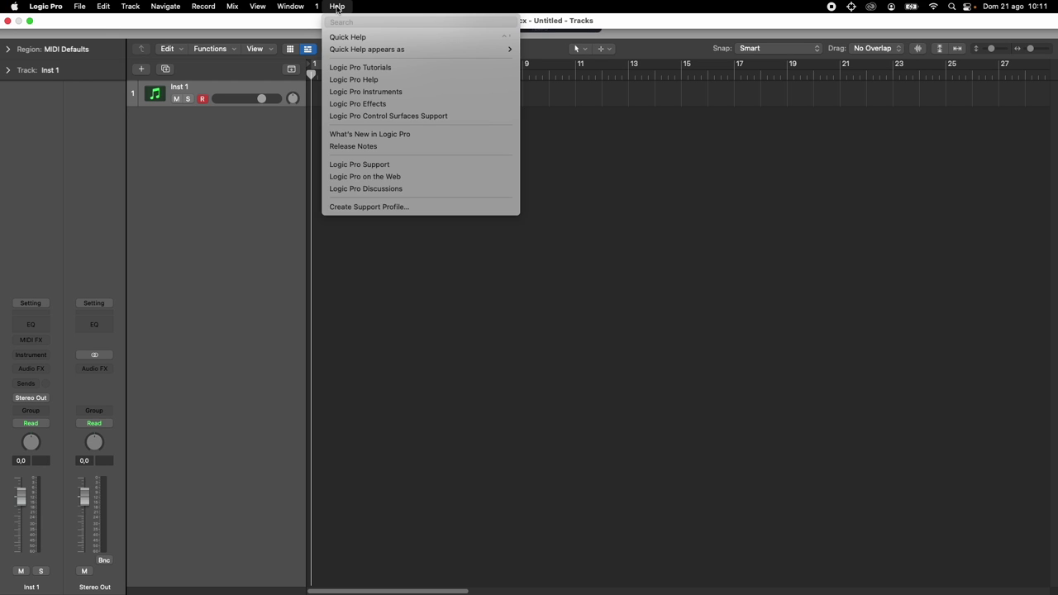
pyautogui.click(385, 81)
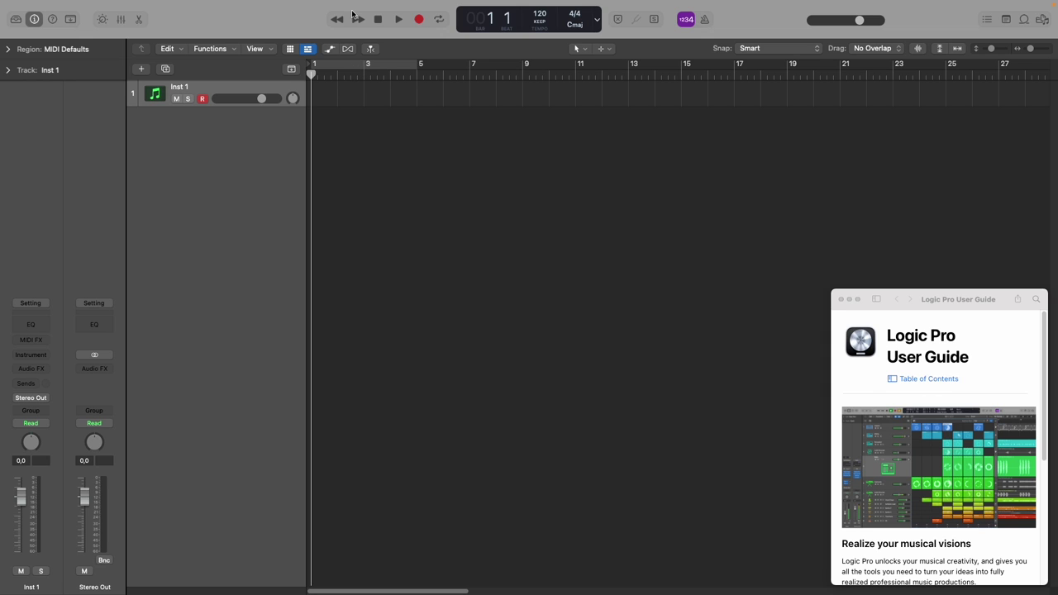
pyautogui.click(337, 7)
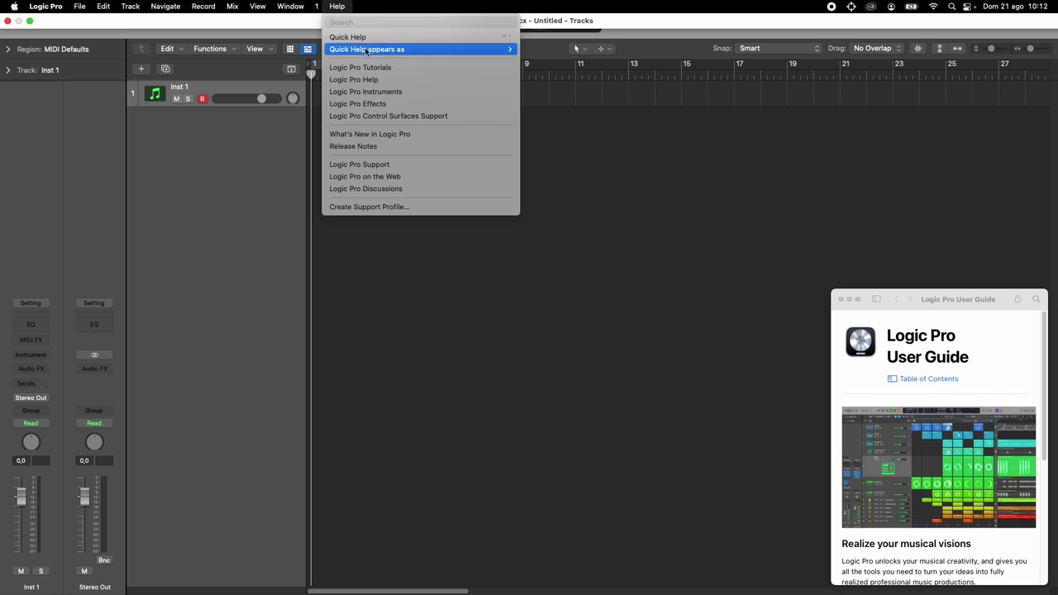
pyautogui.click(395, 94)
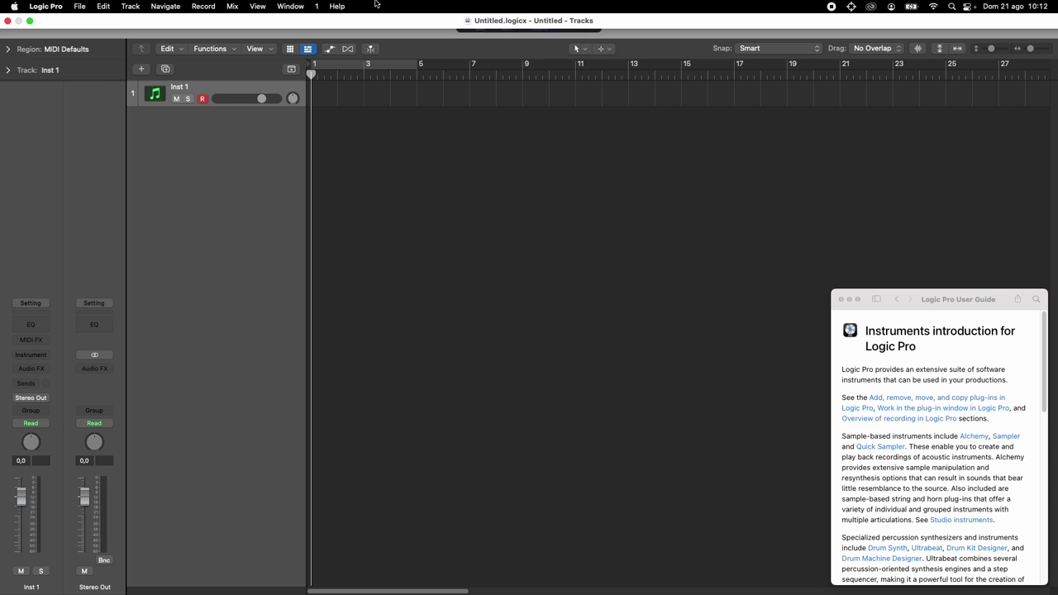
# View the Logic Pro Effects overview in the user guide and close the guide window.
pyautogui.click(337, 7)
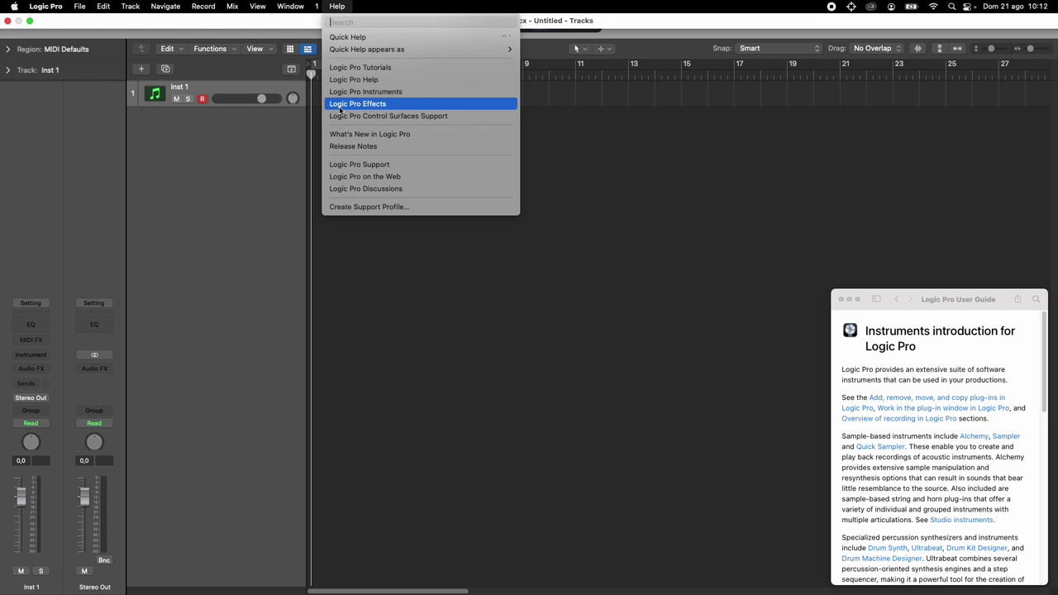
pyautogui.click(383, 105)
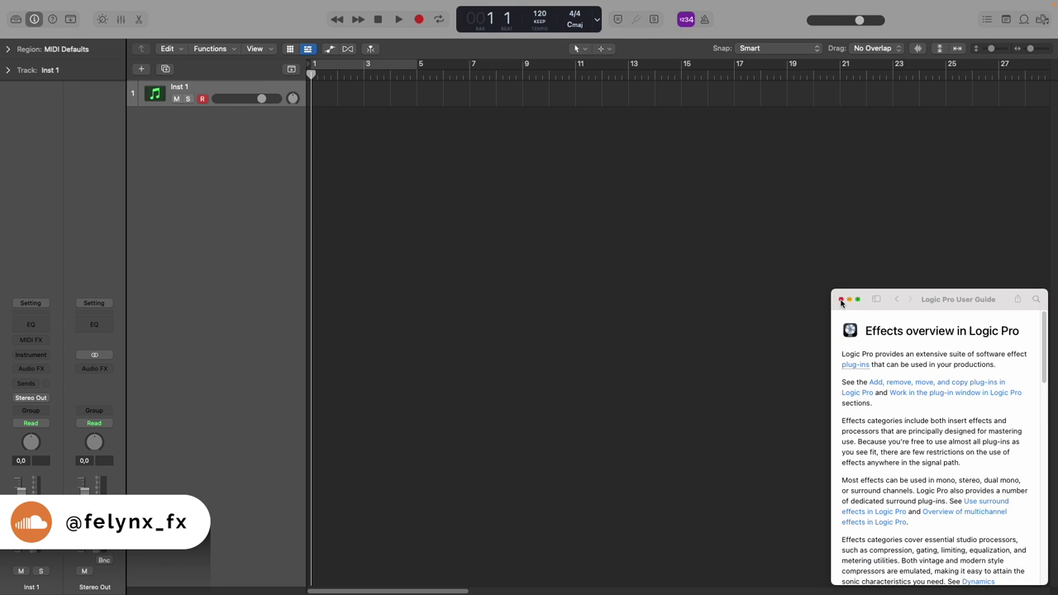
pyautogui.click(840, 300)
# Open Logic Pro Control Surfaces Support in Firefox, look through to the guide download links, and return to Logic Pro.
pyautogui.moveTo(380, 7)
pyautogui.click(337, 6)
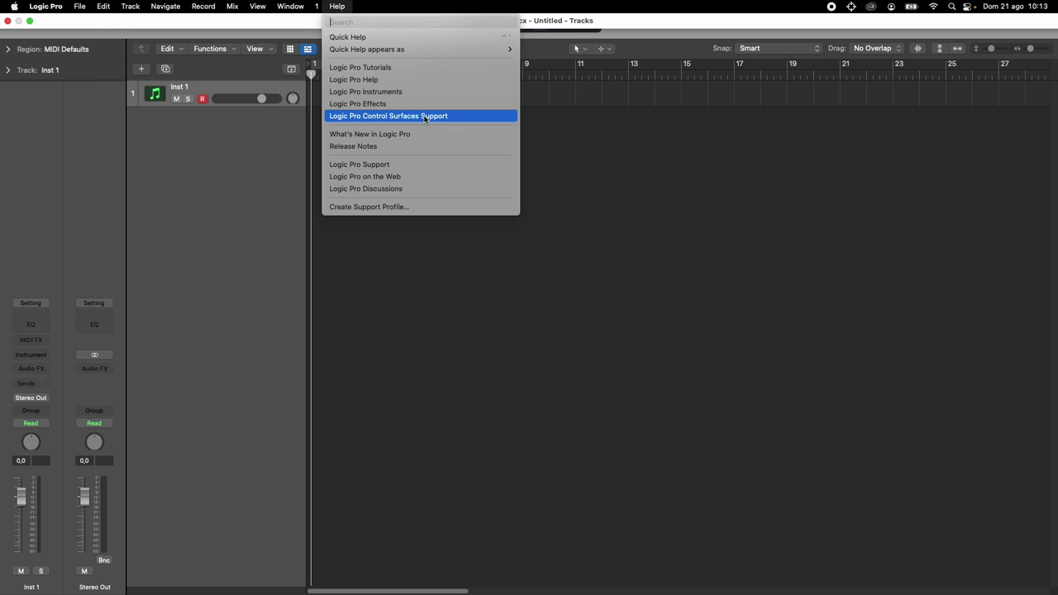
pyautogui.click(424, 117)
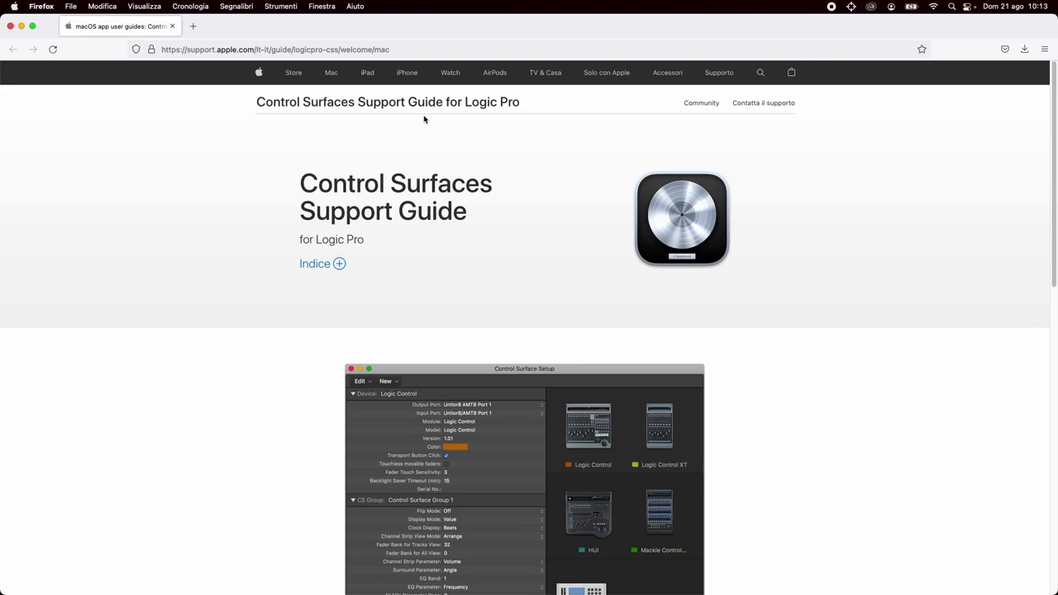
pyautogui.scroll(-10, 424, 119)
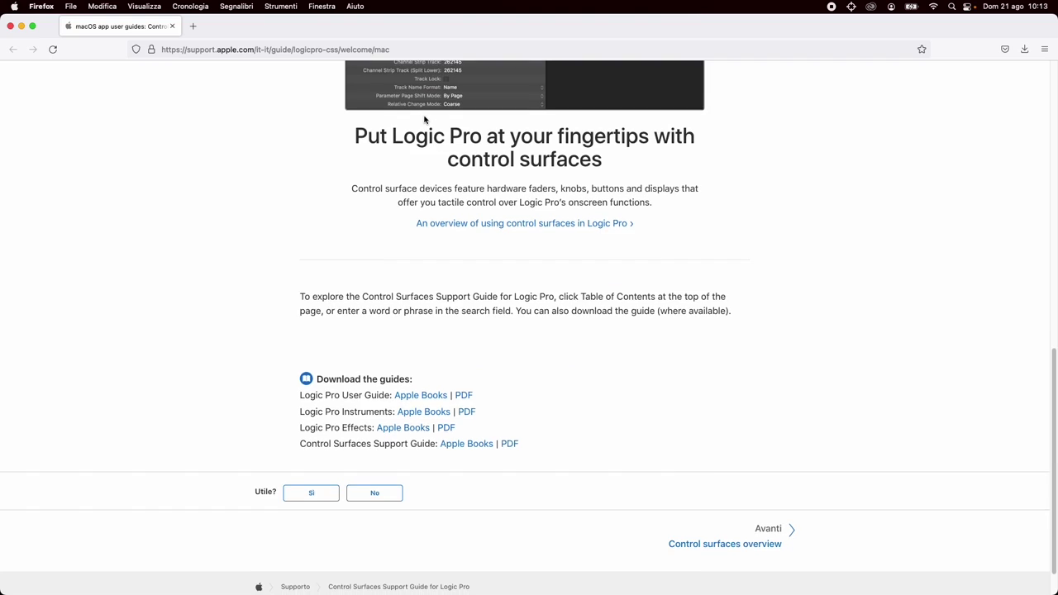
pyautogui.press('super+Tab')
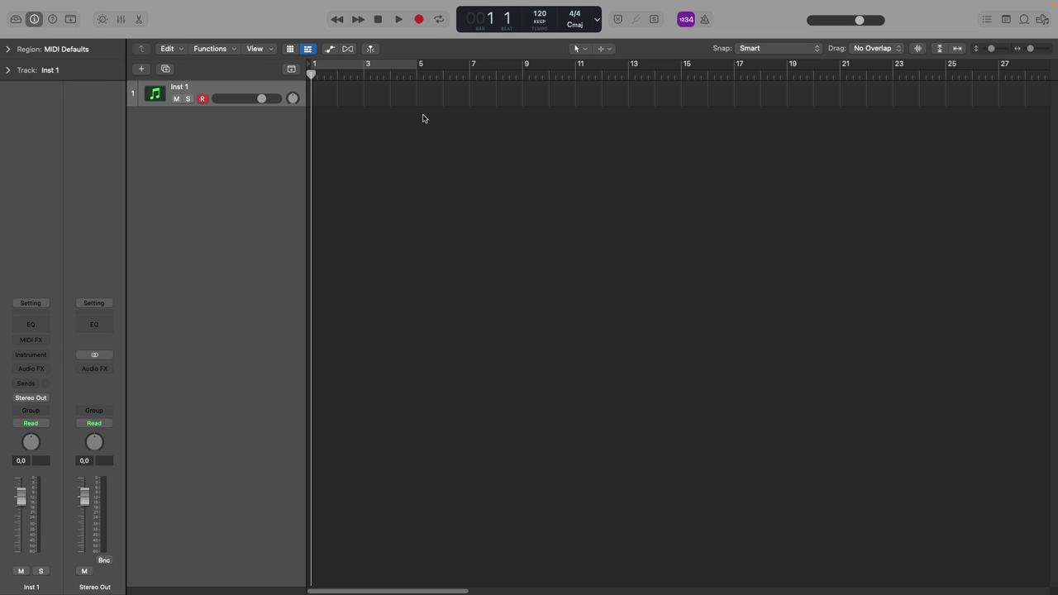
# Open the Logic Pro Support website in Firefox and look through it to the User Guides section.
pyautogui.moveTo(361, 5)
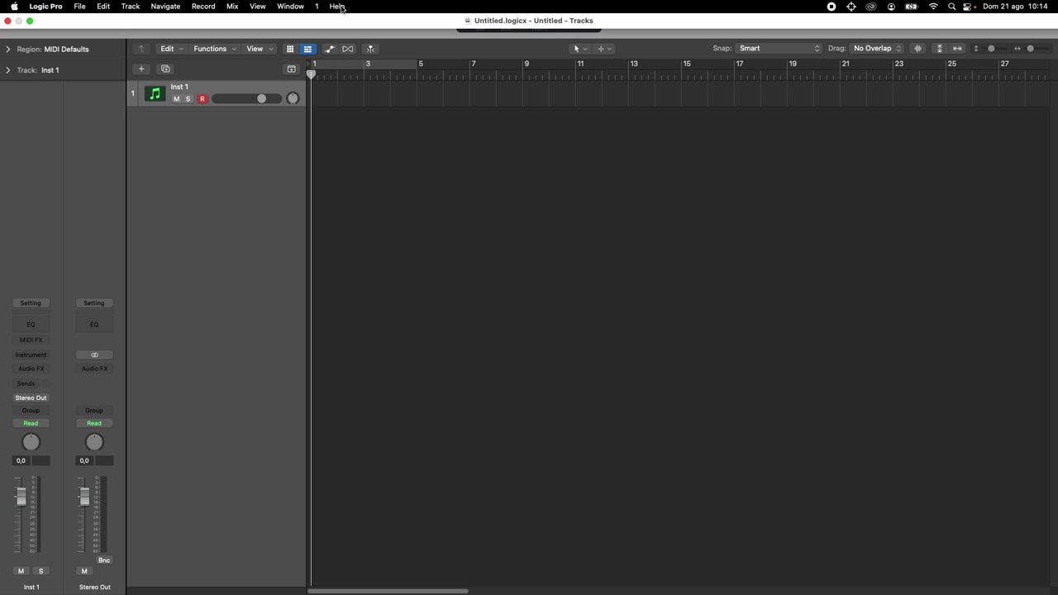
pyautogui.click(339, 6)
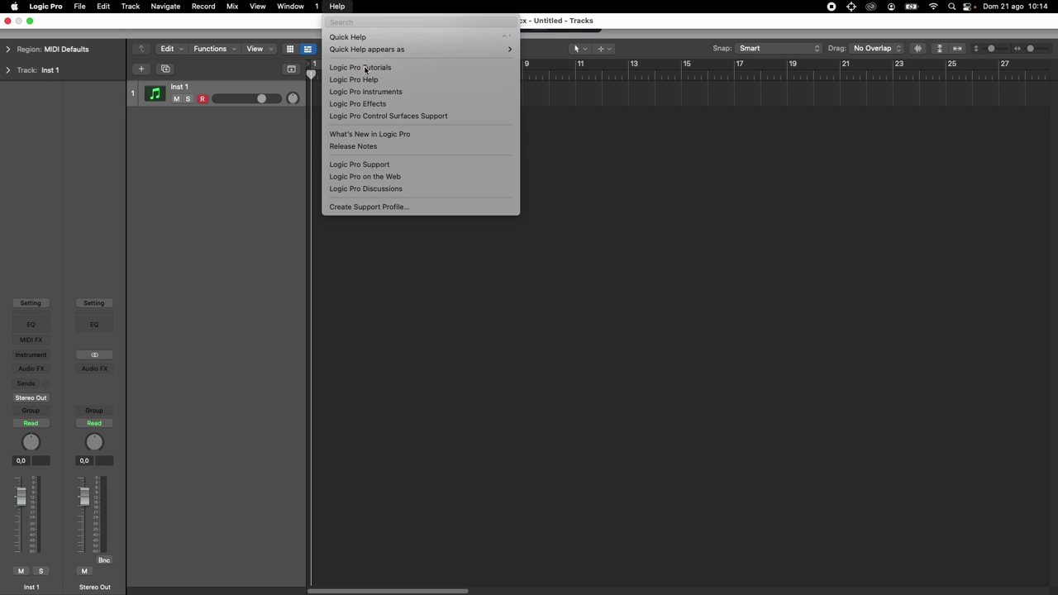
pyautogui.click(388, 164)
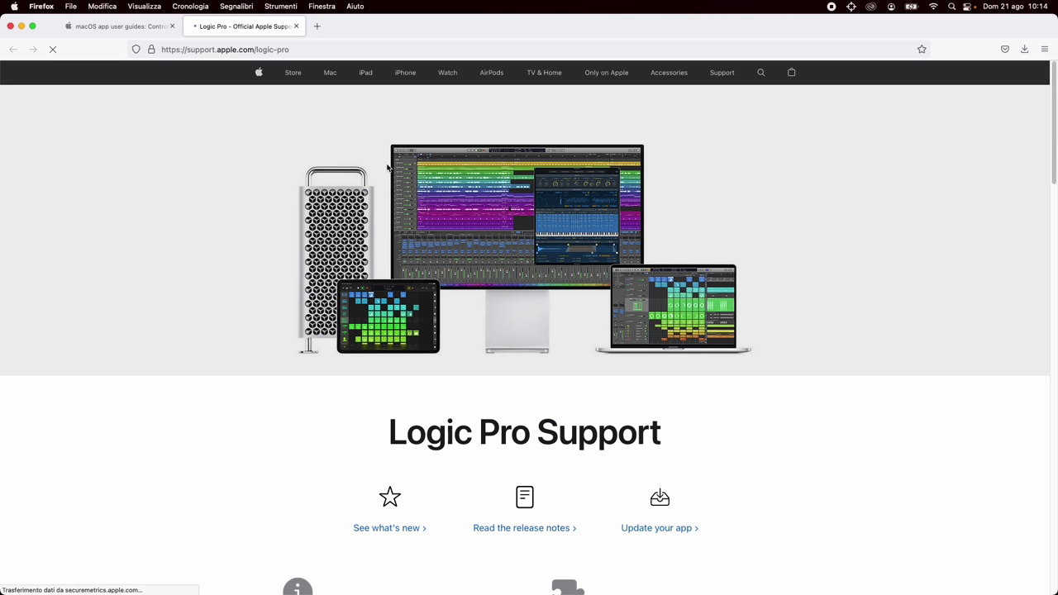
pyautogui.scroll(-5, 851, 248)
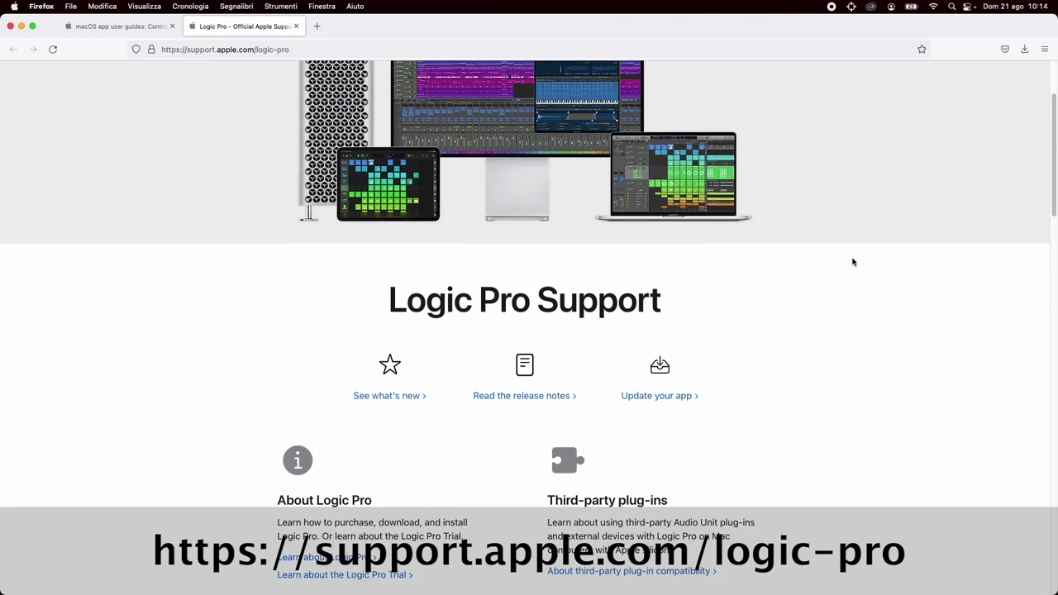
pyautogui.scroll(-4, 855, 260)
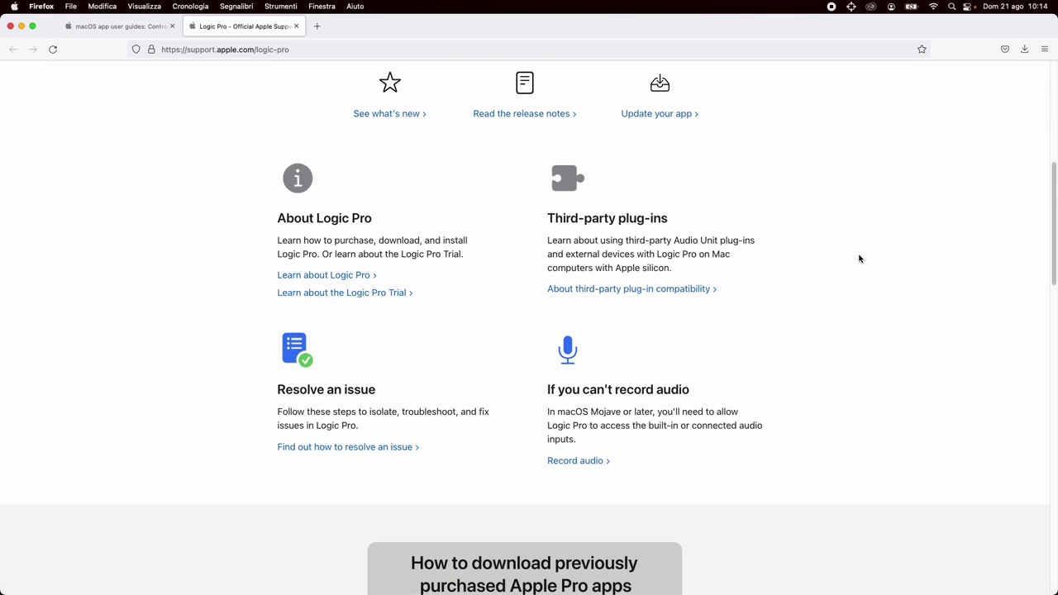
pyautogui.scroll(-12, 861, 258)
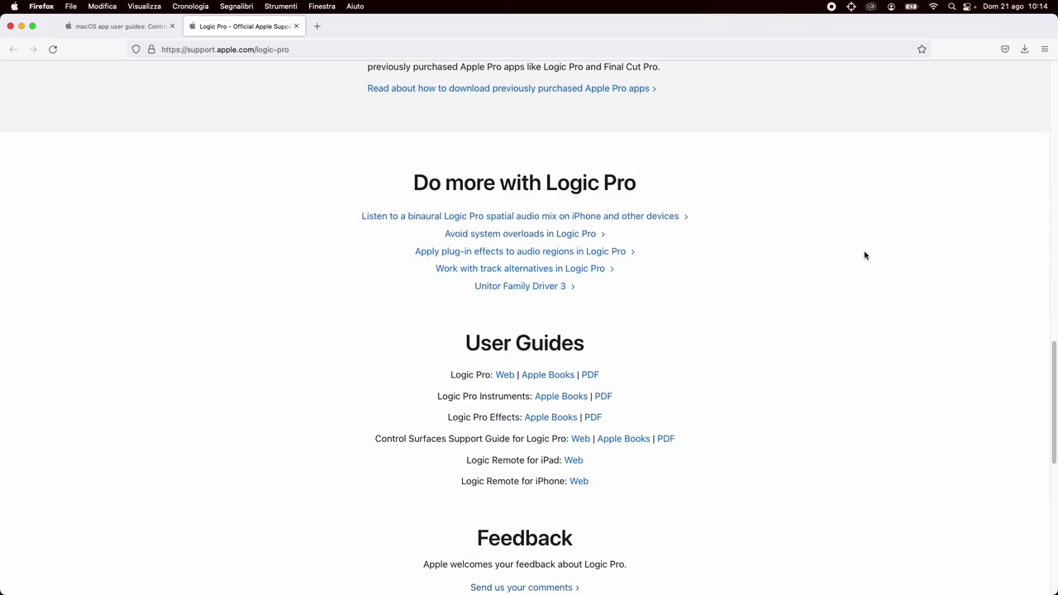
pyautogui.scroll(-2, 865, 255)
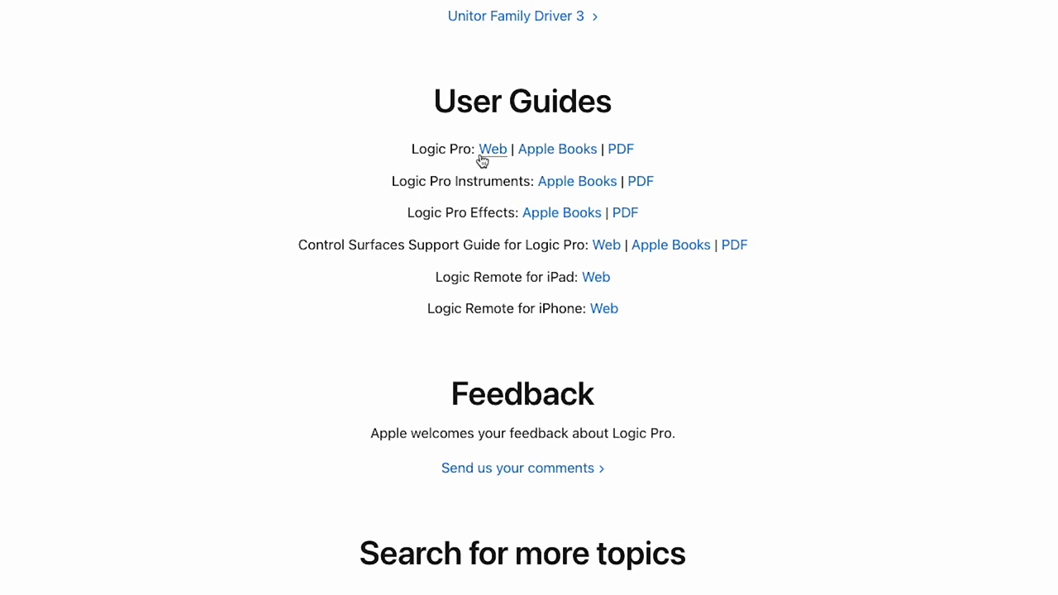
# Highlight the names of the Instruments and Effects guides in the User Guides list, and clear the highlight.
pyautogui.click(520, 182)
pyautogui.moveTo(520, 182); pyautogui.dragTo(451, 179)
pyautogui.moveTo(513, 213); pyautogui.dragTo(471, 213)
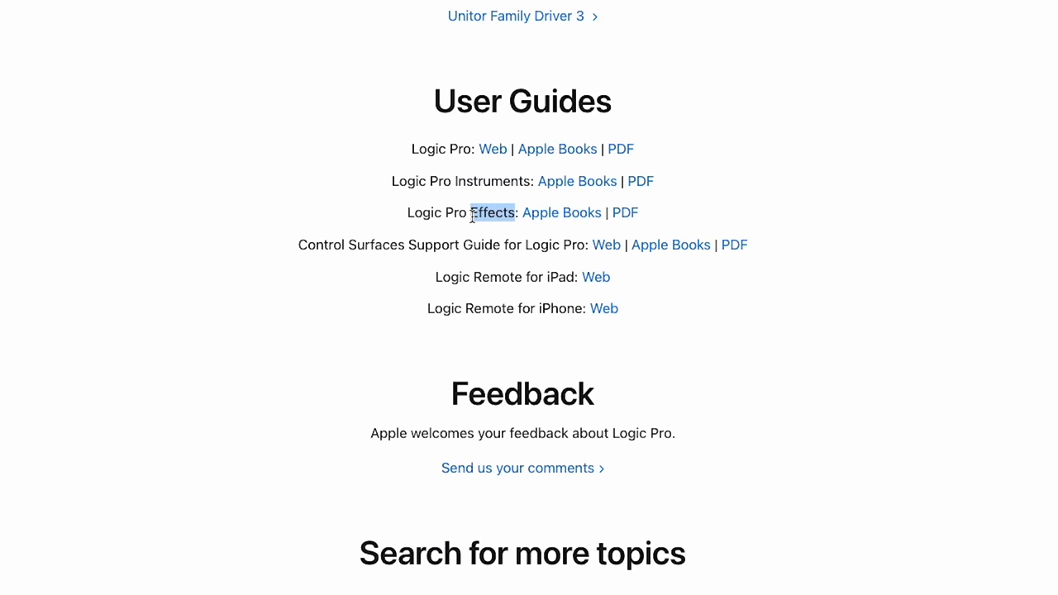
pyautogui.click(457, 150)
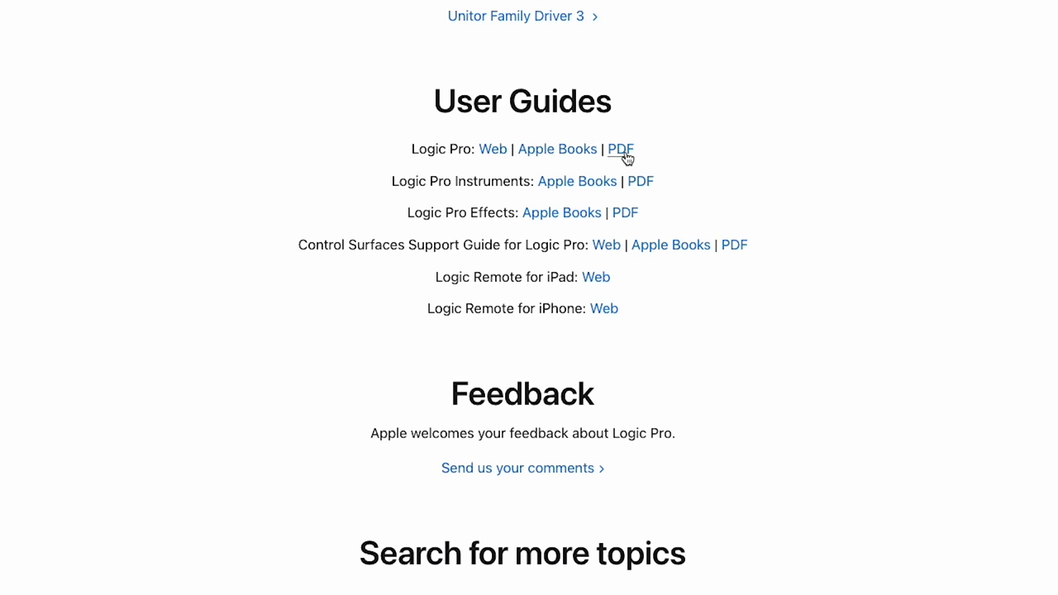
# Open the PDF version of the Logic Pro User Guide, browse its table of contents, and close the PDF viewer.
pyautogui.click(620, 149)
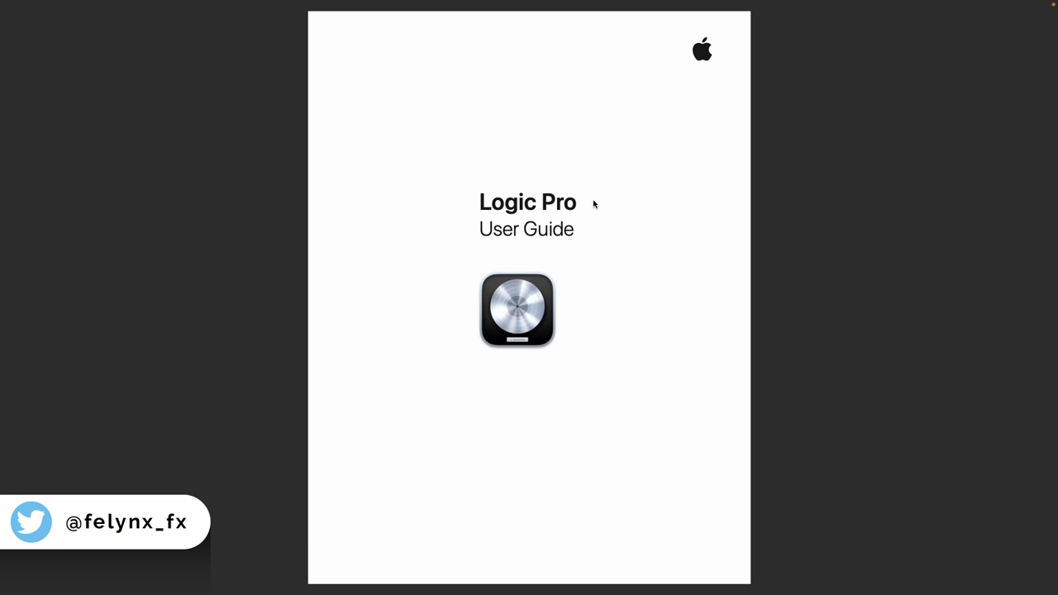
pyautogui.scroll(-3, 594, 204)
pyautogui.scroll(-3, 593, 204)
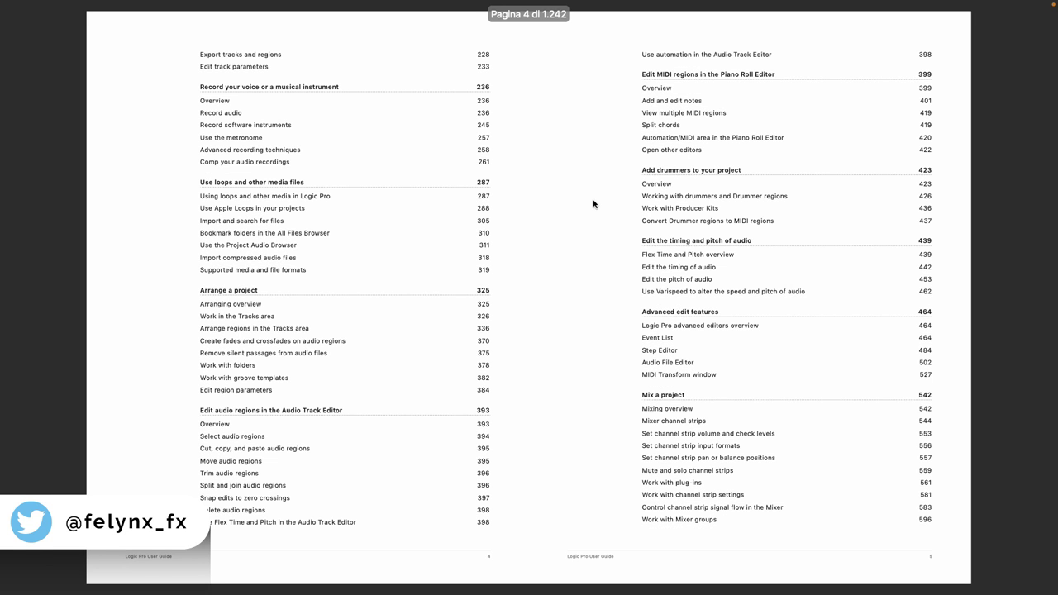
pyautogui.scroll(-3, 593, 204)
pyautogui.scroll(-3, 594, 204)
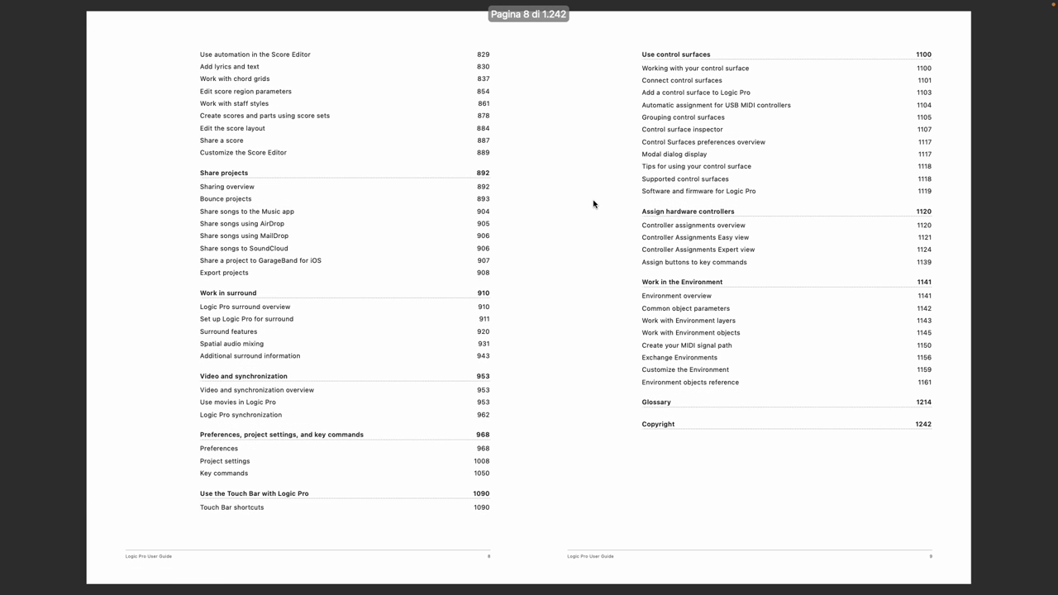
pyautogui.press('super+q')
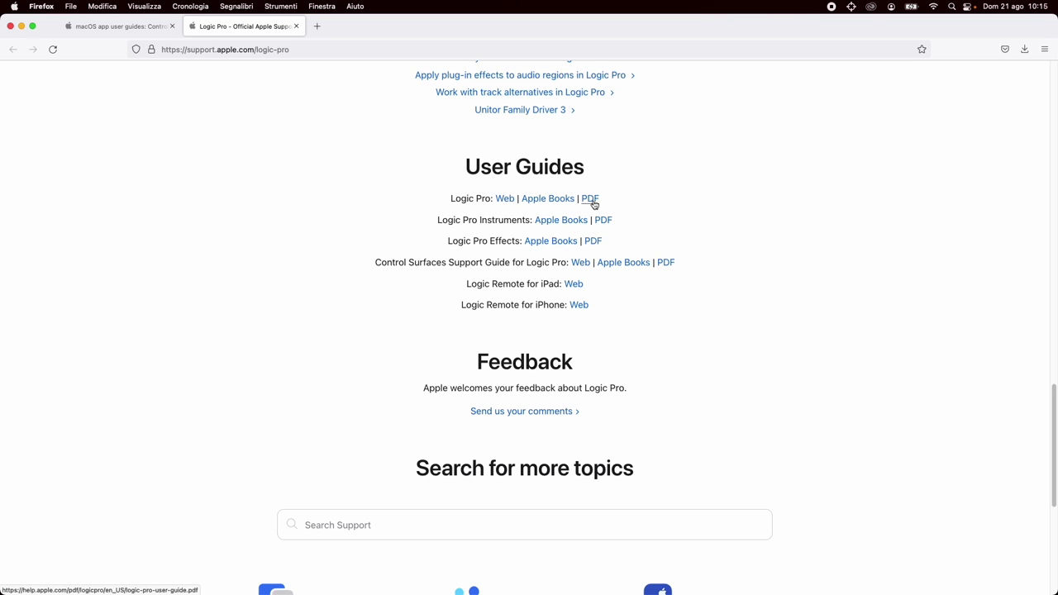
# Highlight the Logic Remote for iPad and iPhone guide entries and look over the support page's other sections.
pyautogui.moveTo(466, 285); pyautogui.dragTo(595, 312)
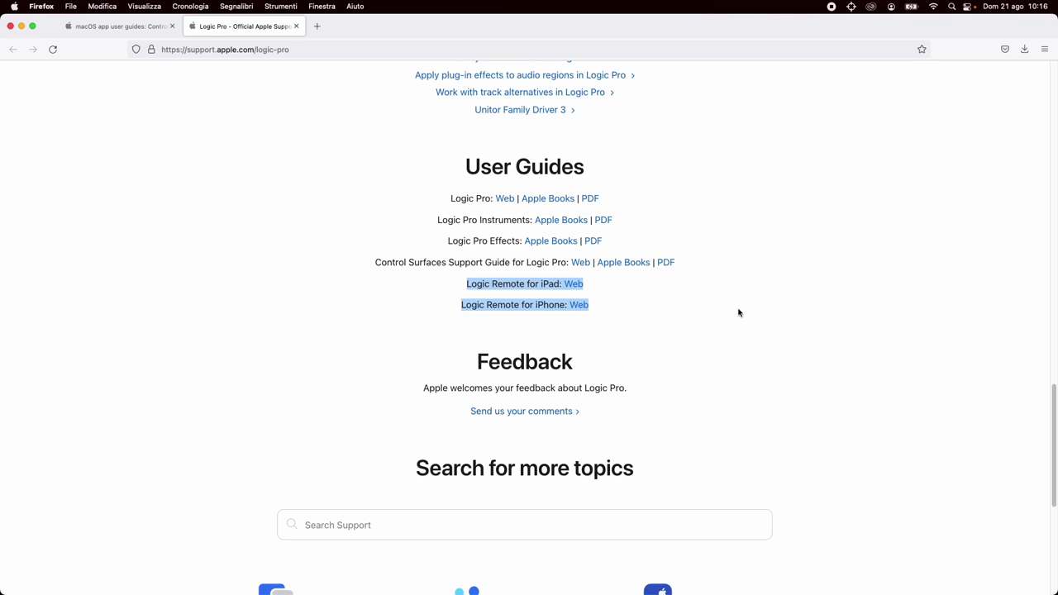
pyautogui.scroll(15, 739, 312)
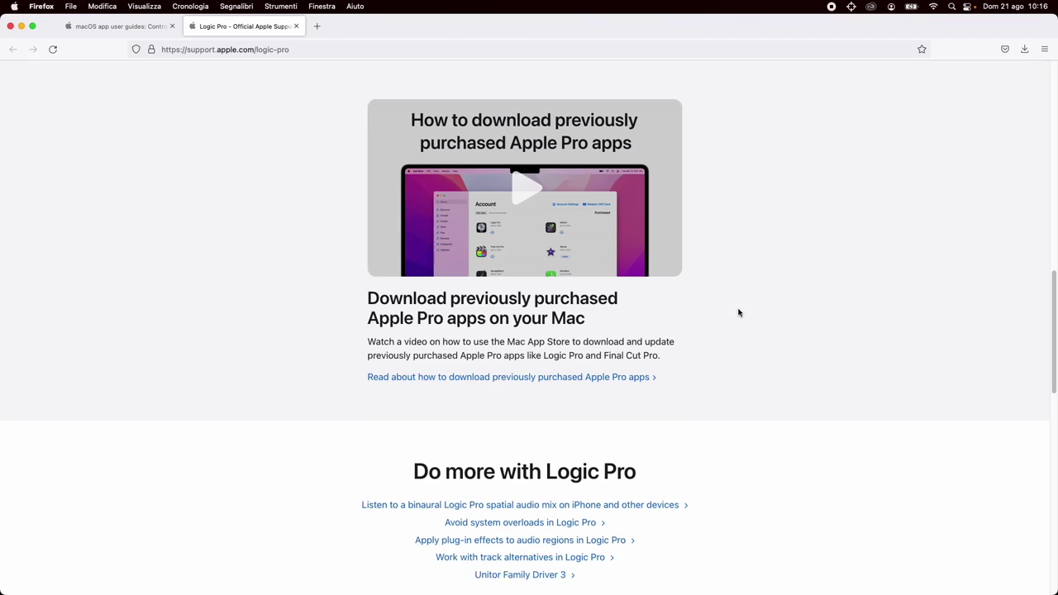
pyautogui.scroll(-15, 739, 312)
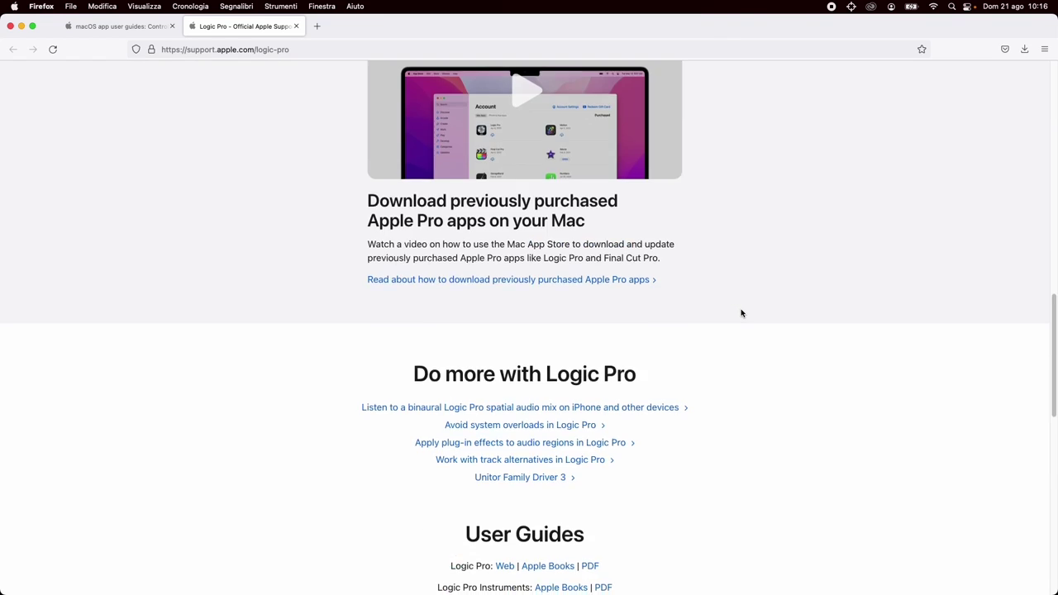